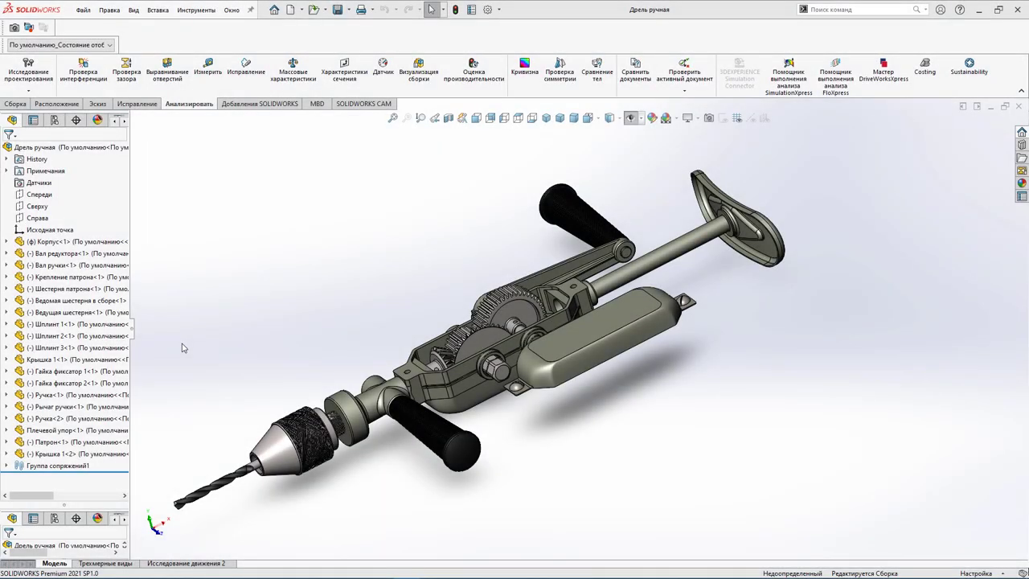
# Orbit the drill to a top view, zoom onto the gear housing, and widen the FeatureManager tree to show full component names.
pyautogui.moveTo(183, 347)
pyautogui.mouseDown(button='middle')
pyautogui.moveTo(214, 328)
pyautogui.moveTo(294, 333)
pyautogui.moveTo(261, 331)
pyautogui.moveTo(356, 312)
pyautogui.moveTo(438, 353)
pyautogui.mouseUp(button='middle')
pyautogui.scroll(-5, 370, 317)
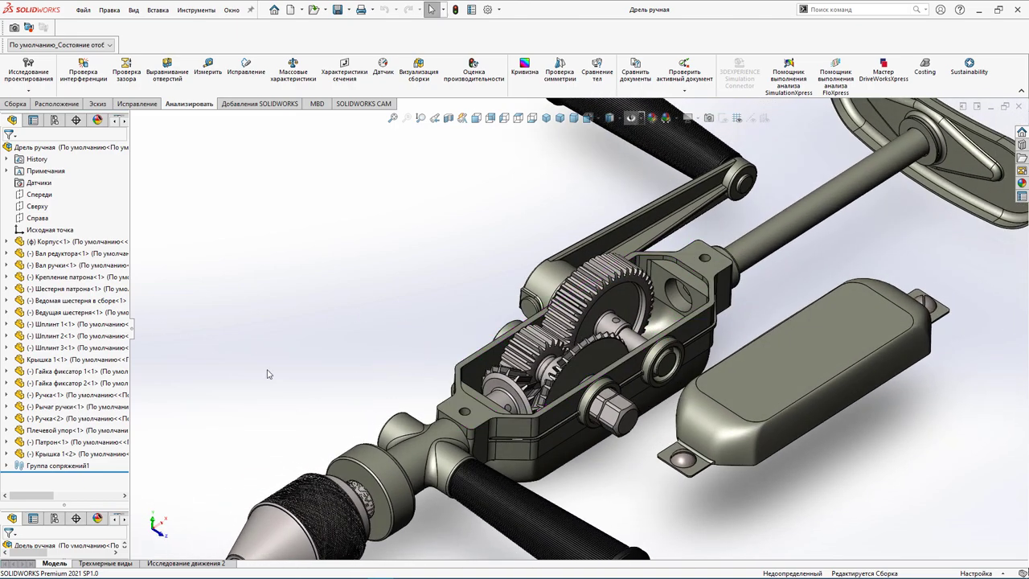
pyautogui.moveTo(132, 335); pyautogui.dragTo(184, 342)
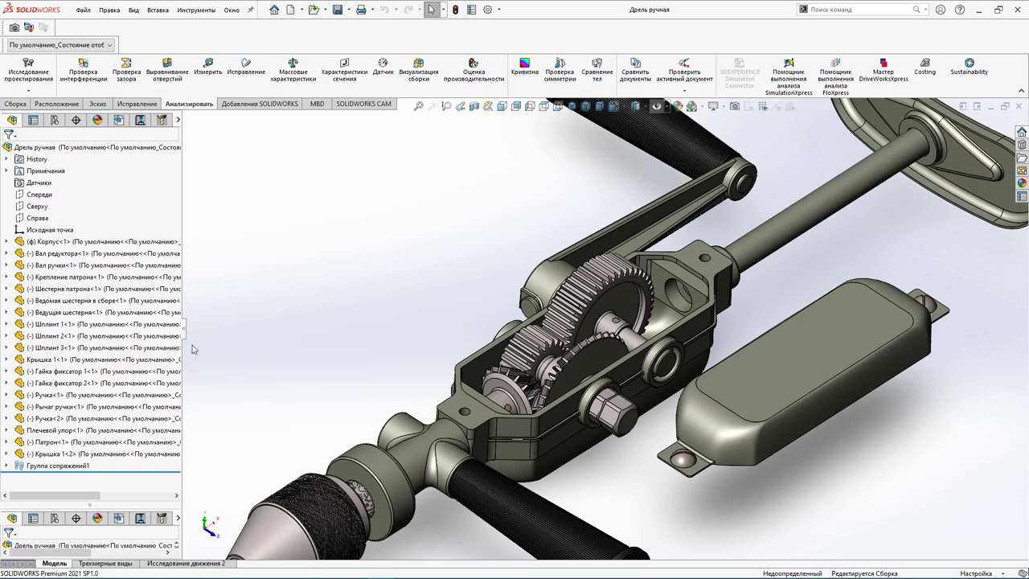
pyautogui.moveTo(183, 335)
pyautogui.mouseDown()
pyautogui.moveTo(246, 338)
pyautogui.moveTo(231, 337)
pyautogui.mouseUp()
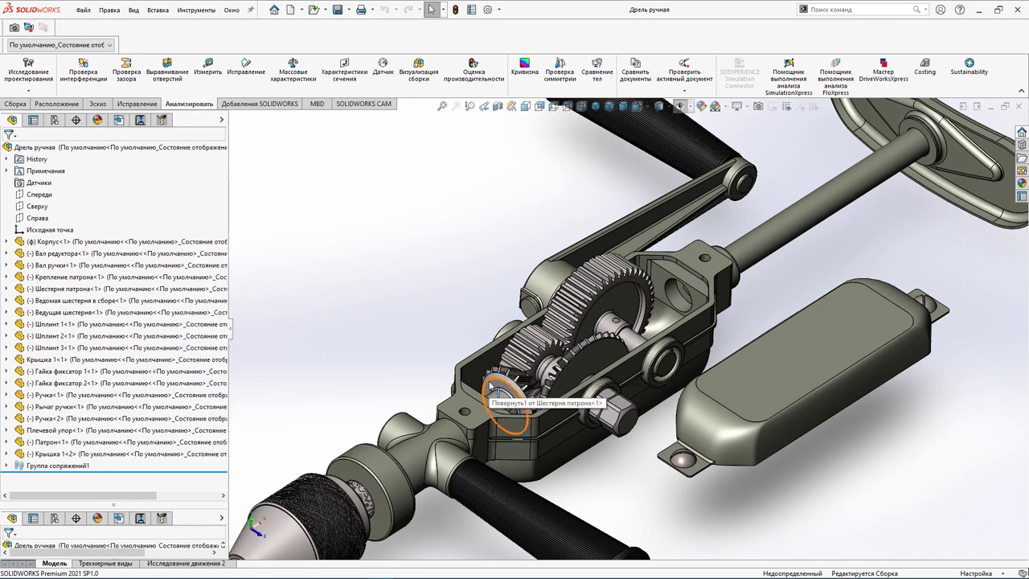
# Fit the whole drill in view, then highlight each component from Крепление патрона through Патрон to the second Крышка 1.
pyautogui.press('f')
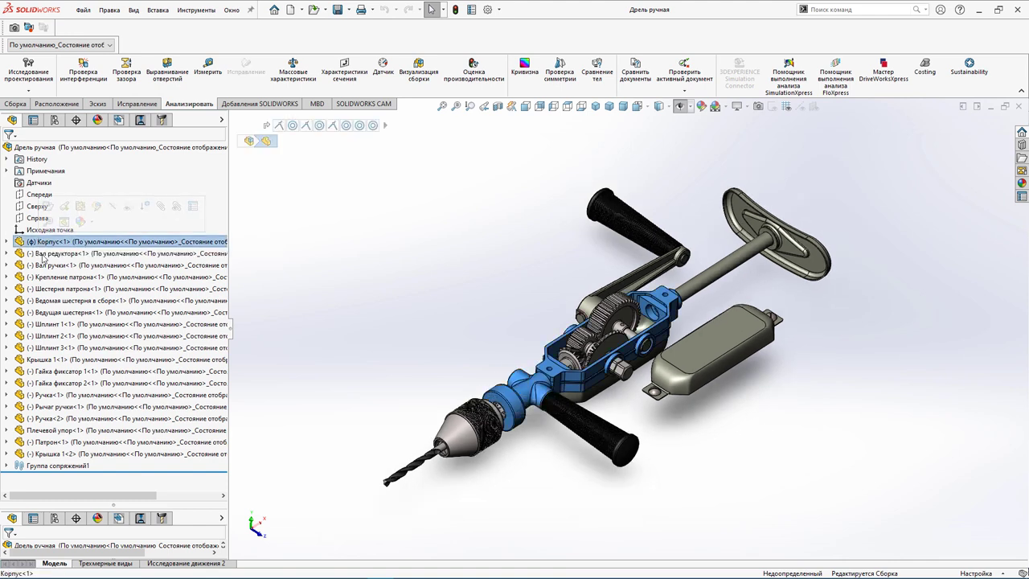
pyautogui.click(47, 277)
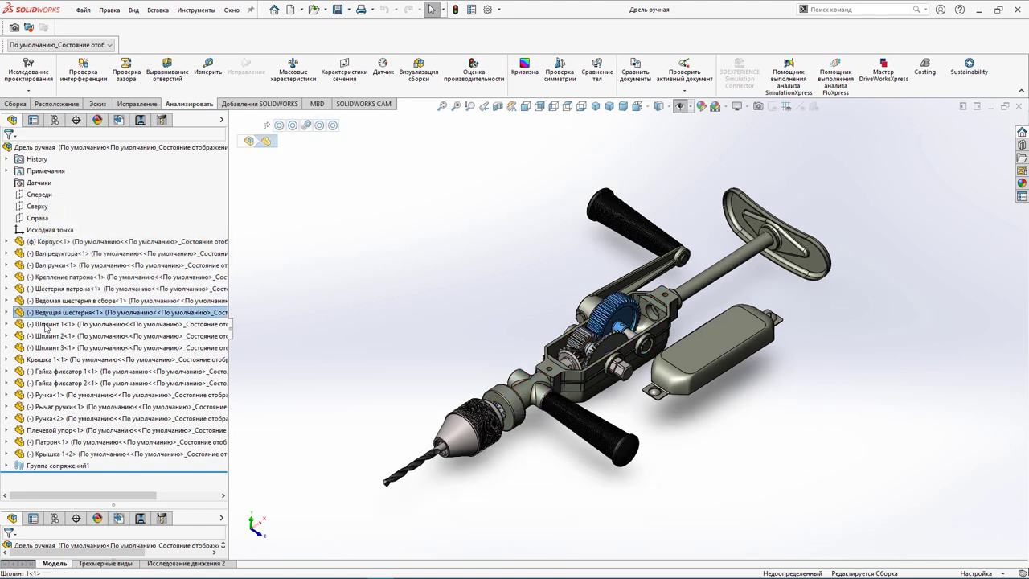
pyautogui.click(48, 361)
pyautogui.click(48, 371)
pyautogui.click(48, 383)
pyautogui.click(48, 395)
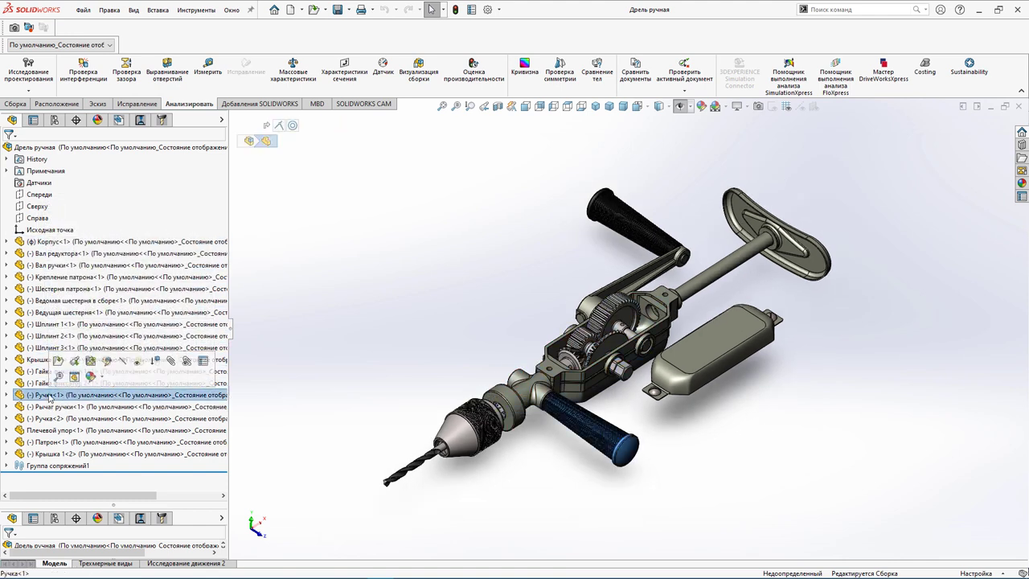
pyautogui.click(49, 406)
pyautogui.click(48, 418)
pyautogui.click(49, 431)
pyautogui.click(48, 442)
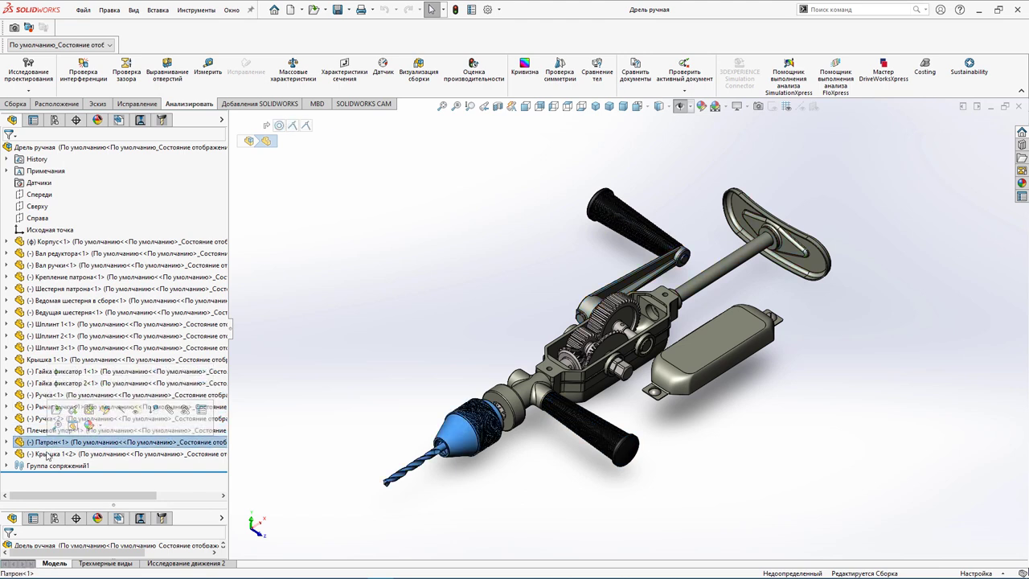
pyautogui.click(48, 454)
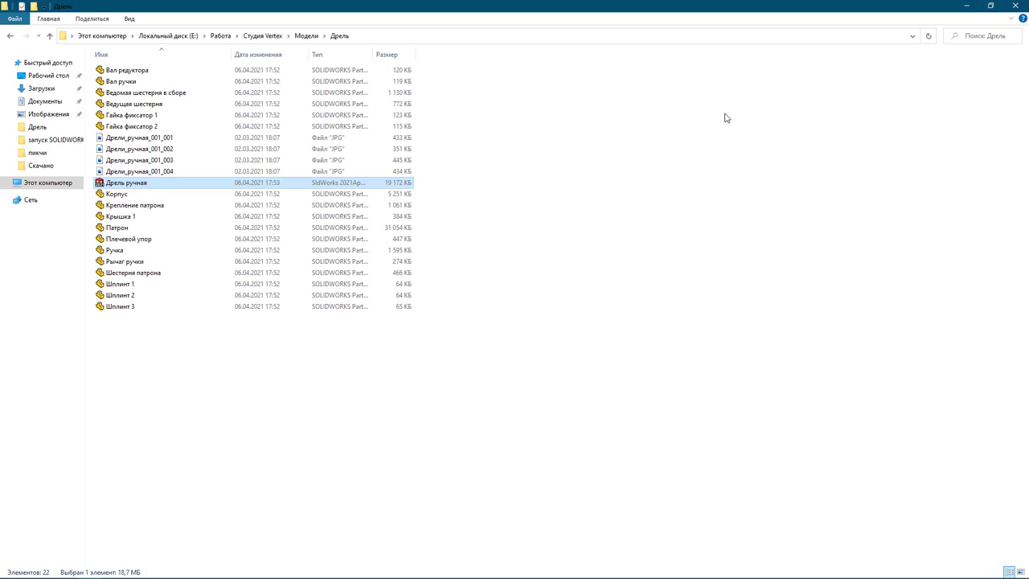
# Show the 22 drill files as large icons, select them all, then go up to Модели.
pyautogui.click(1020, 572)
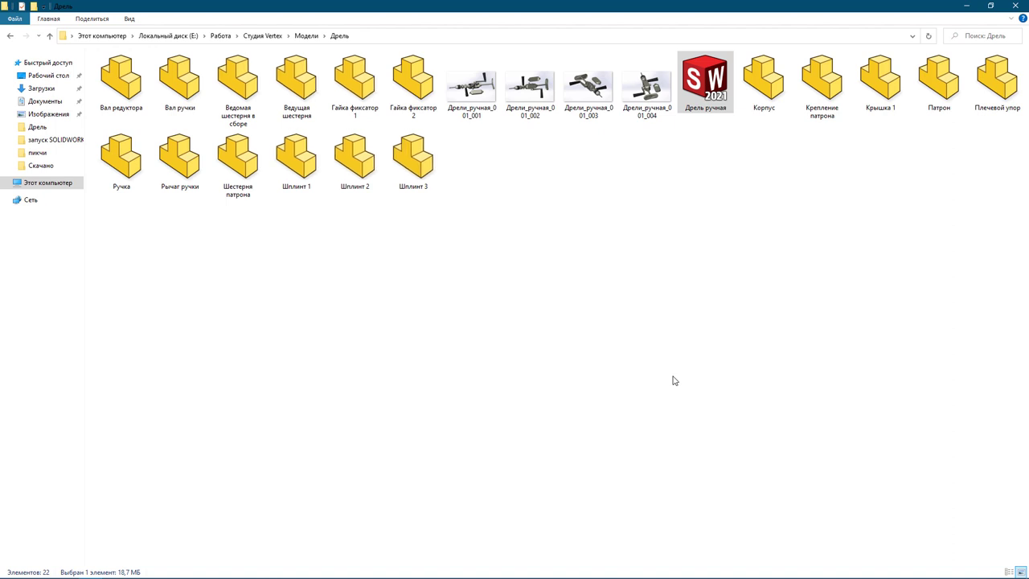
pyautogui.moveTo(107, 220); pyautogui.dragTo(998, 74)
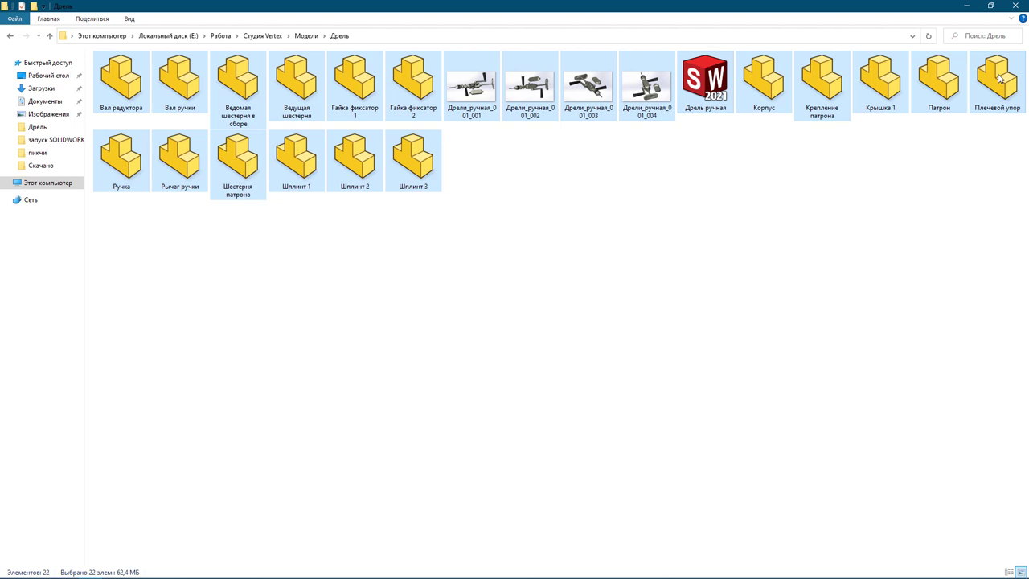
pyautogui.click(49, 35)
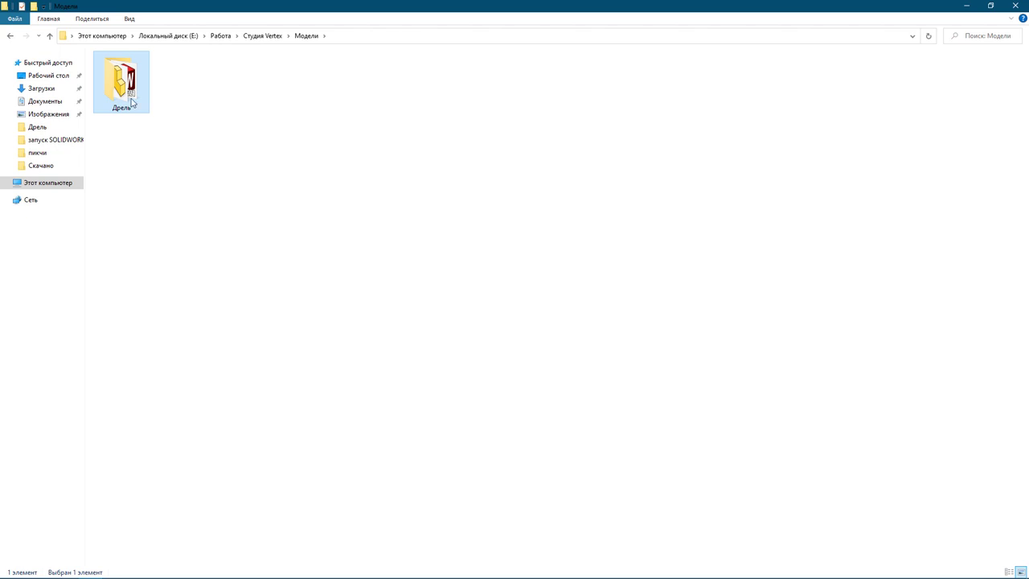
pyautogui.moveTo(121, 80)
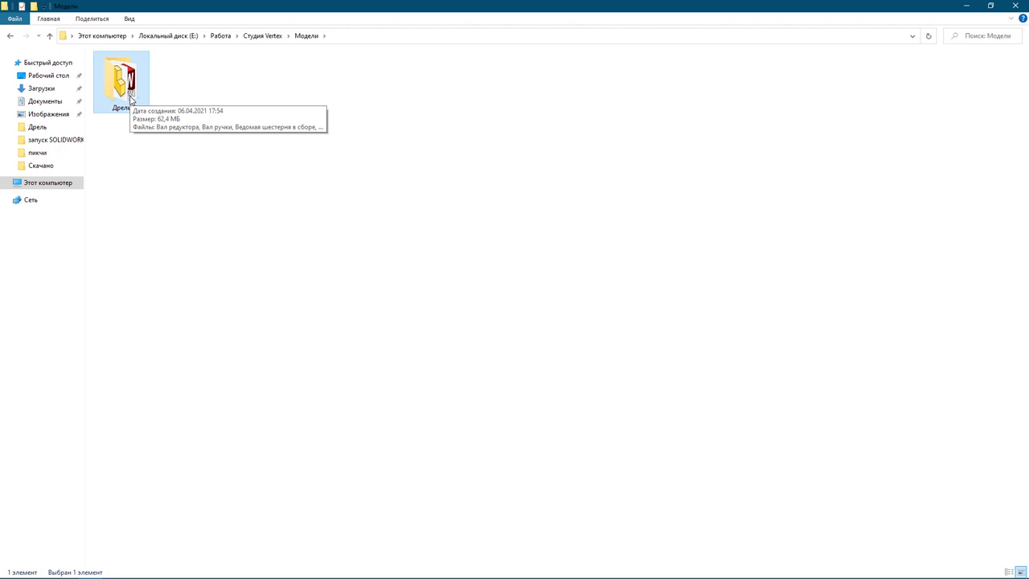
# Pack the Дрель folder into Дрель.rar from its context menu, then switch back to SOLIDWORKS.
pyautogui.rightClick(130, 98)
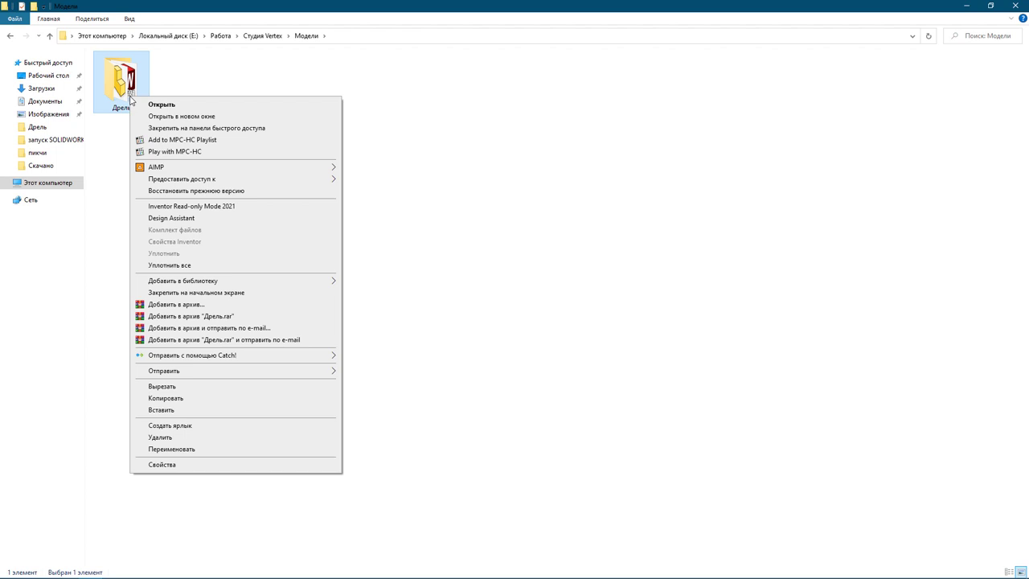
pyautogui.click(214, 316)
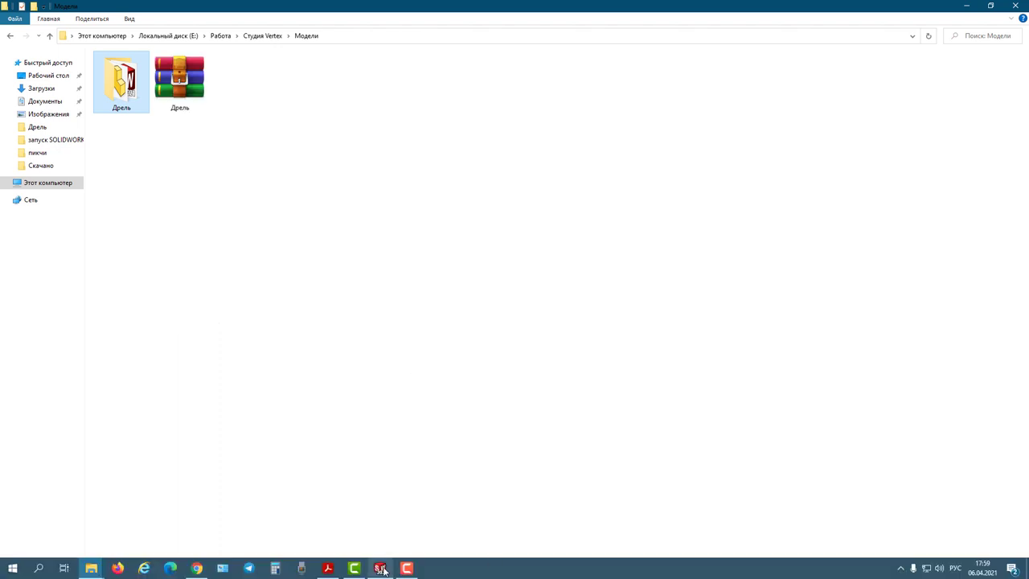
pyautogui.click(380, 568)
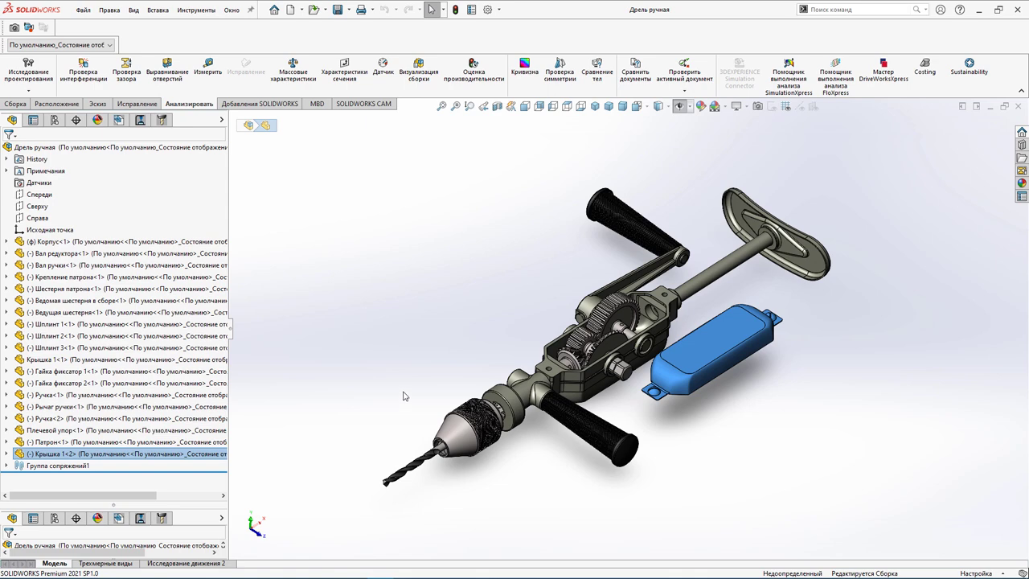
# Open File > Save As for the drill assembly and expand the Save as type list.
pyautogui.click(109, 10)
pyautogui.moveTo(83, 10)
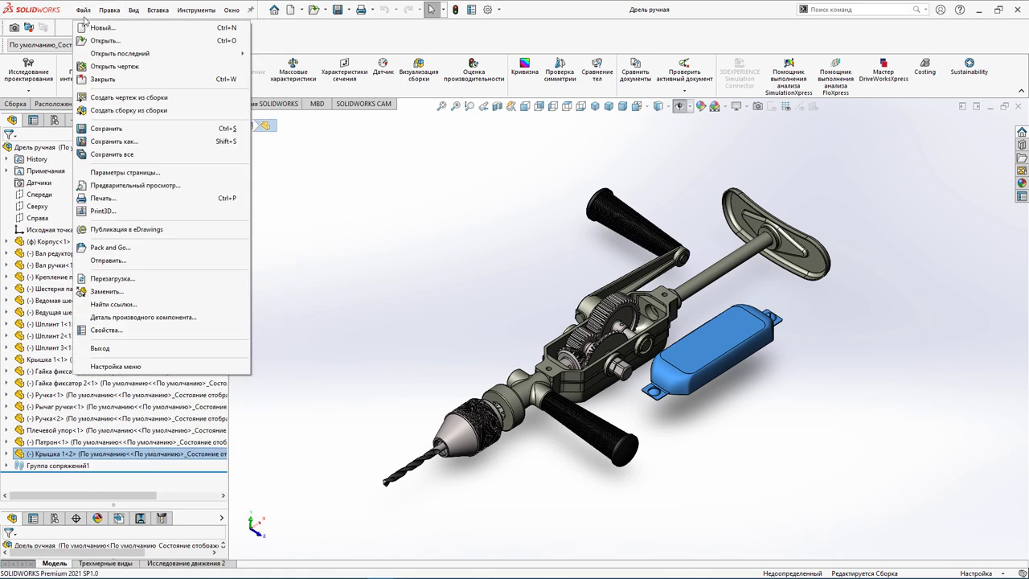
pyautogui.click(113, 145)
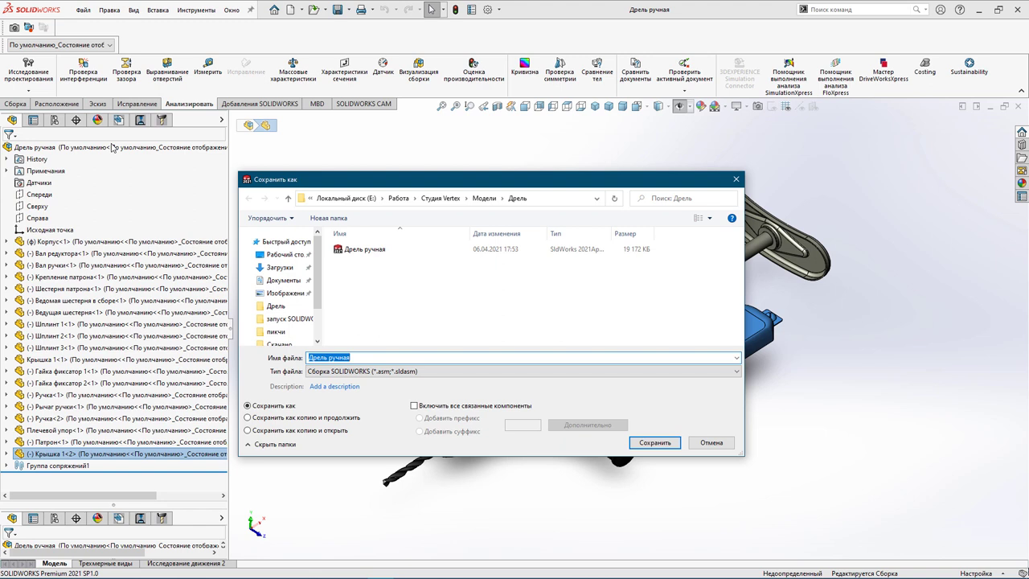
pyautogui.click(326, 371)
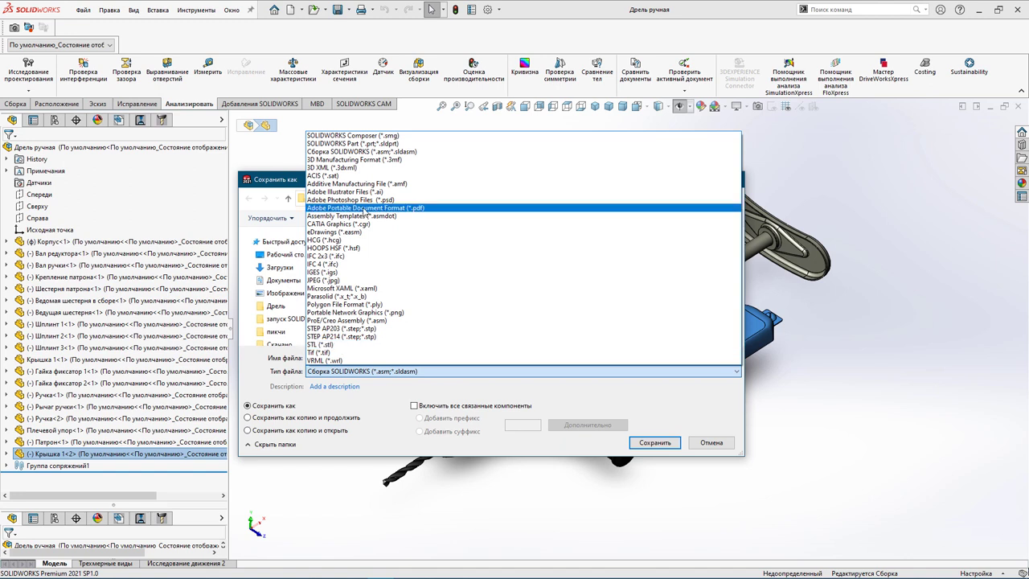
# Save as Adobe Portable Document Format (*.pdf) with Save as 3D PDF ticked, producing Дет1.pdf.
pyautogui.click(364, 208)
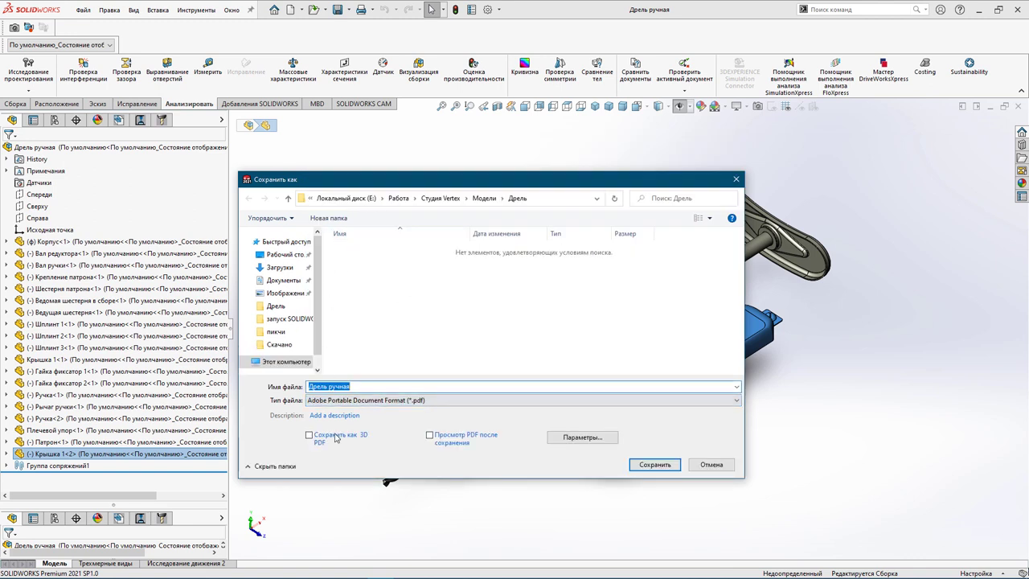
pyautogui.click(309, 434)
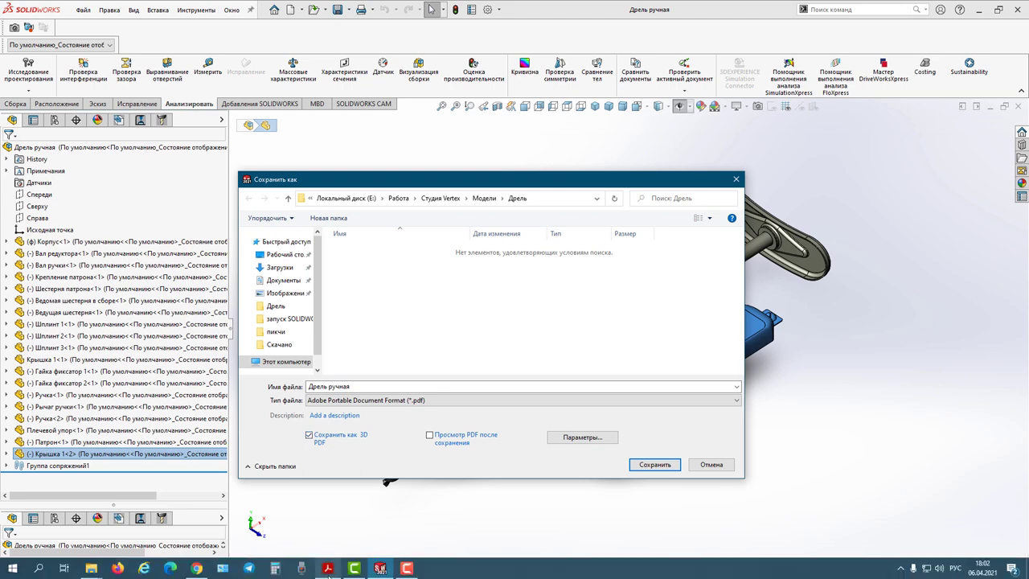
pyautogui.click(328, 568)
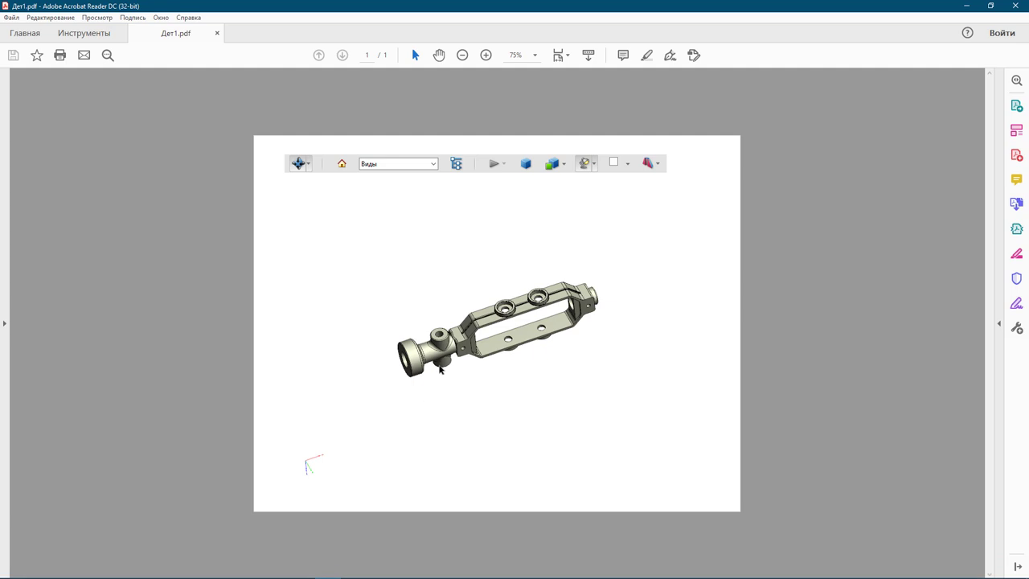
# Rotate the drill housing part in Дет1.pdf to a new viewing angle.
pyautogui.moveTo(427, 362)
pyautogui.mouseDown()
pyautogui.moveTo(495, 337)
pyautogui.moveTo(606, 354)
pyautogui.moveTo(524, 285)
pyautogui.mouseUp()
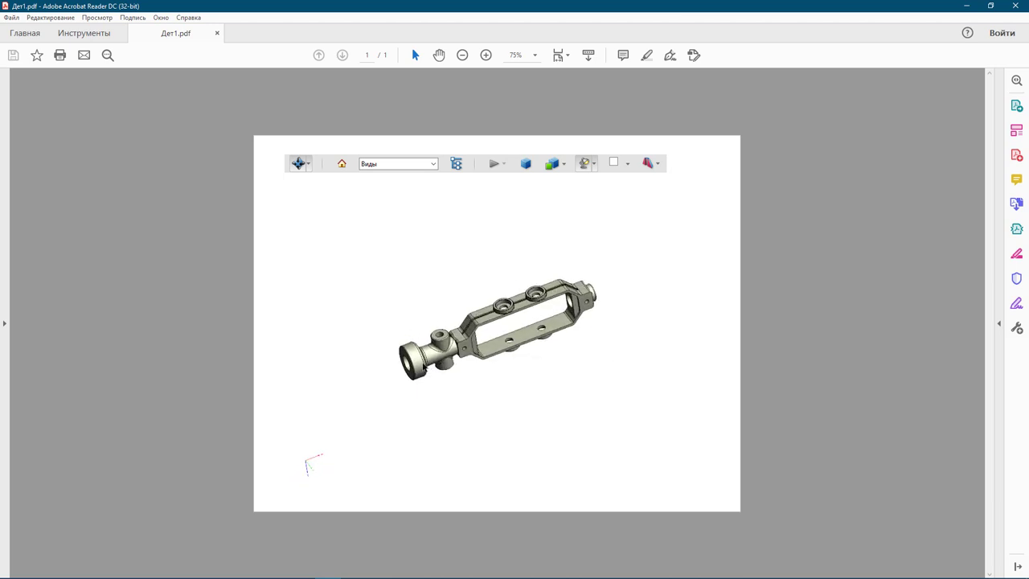